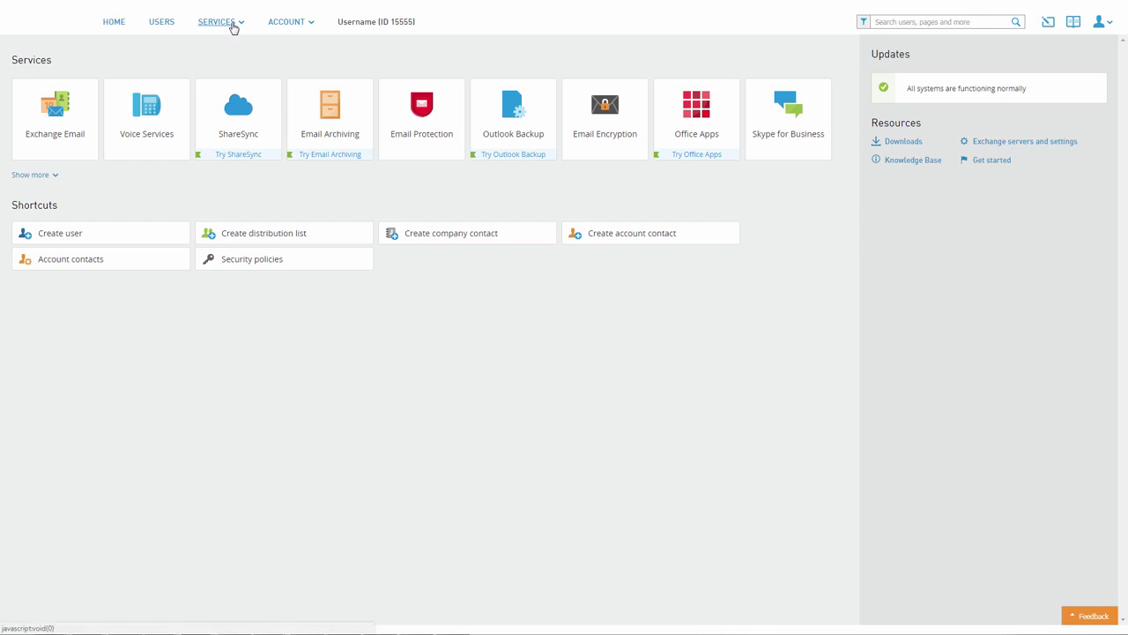
- Go to Voice Services' Hosted PBX Resources & Utilities list and start creating a new resource
{"action": "left_click", "coordinate": [233, 26]}
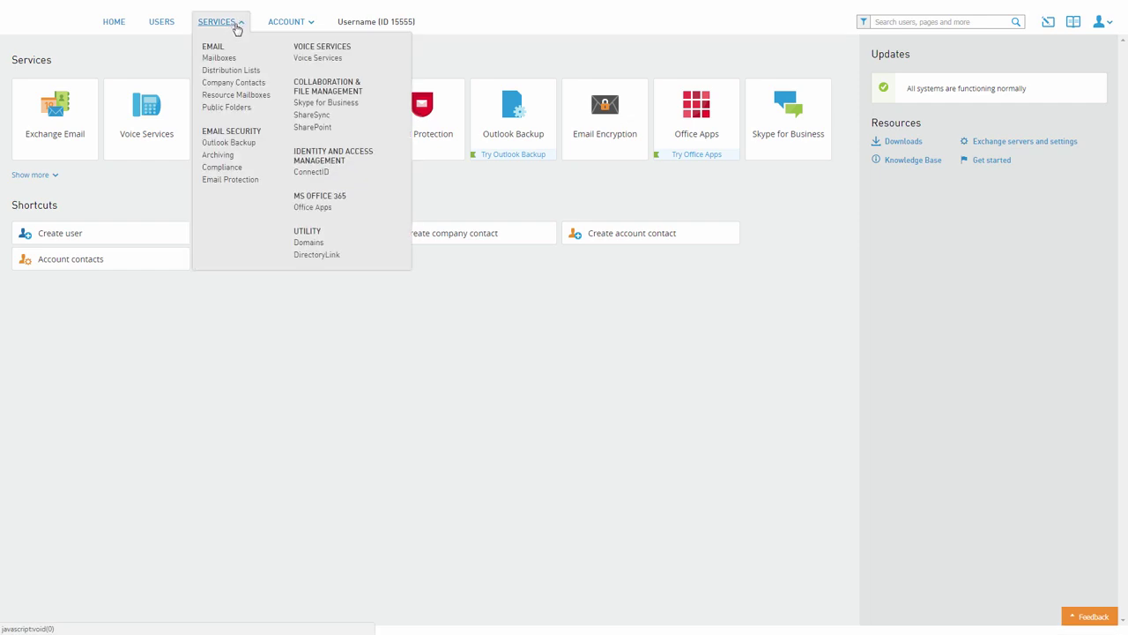
{"action": "left_click", "coordinate": [307, 59]}
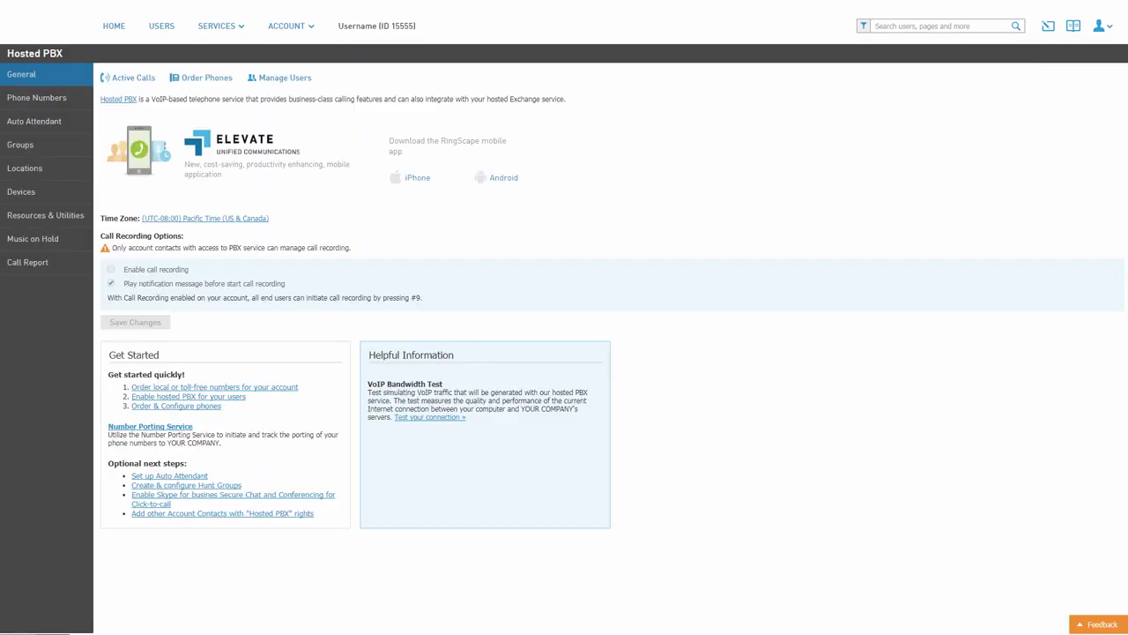
{"action": "left_click", "coordinate": [56, 221]}
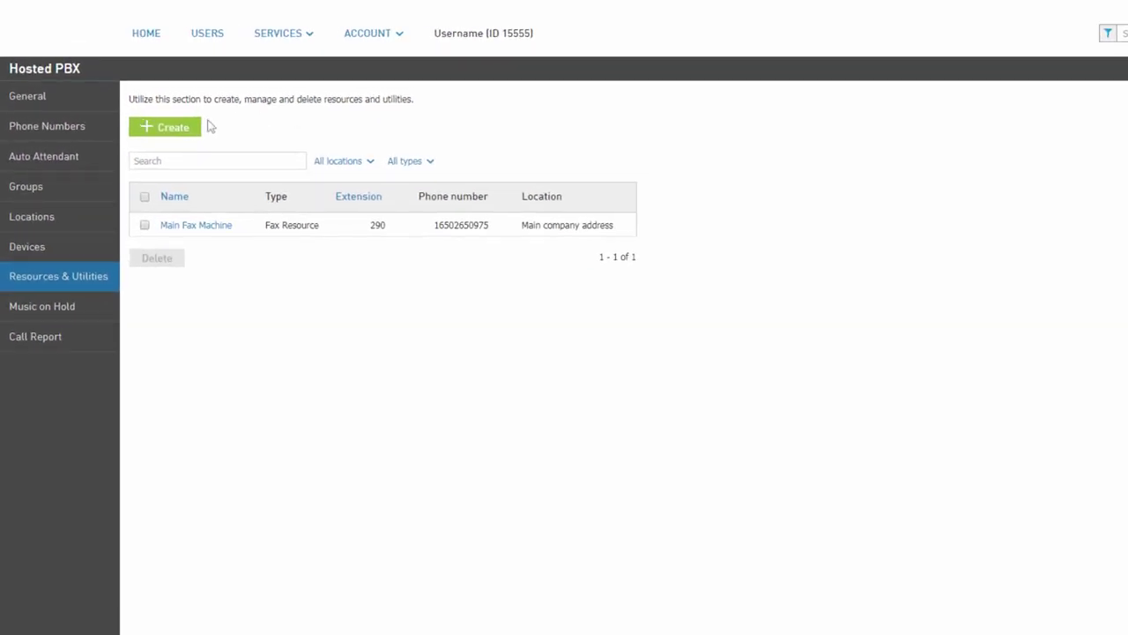
{"action": "left_click", "coordinate": [189, 132]}
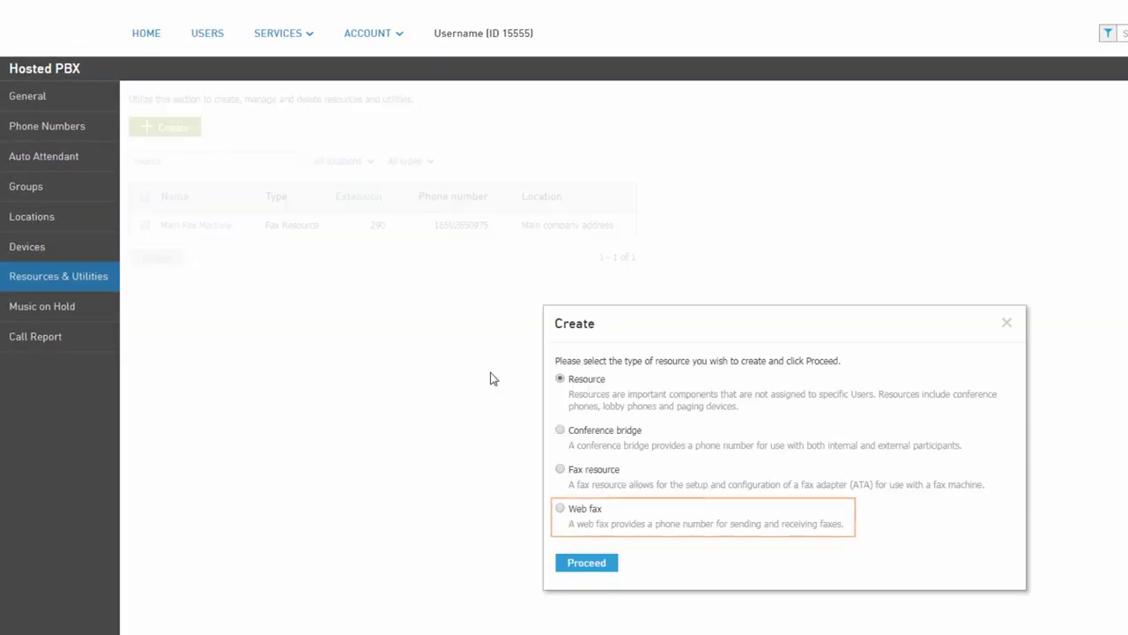
- Choose the Web fax resource type and name it 'AP Fax'
{"action": "left_click", "coordinate": [561, 509]}
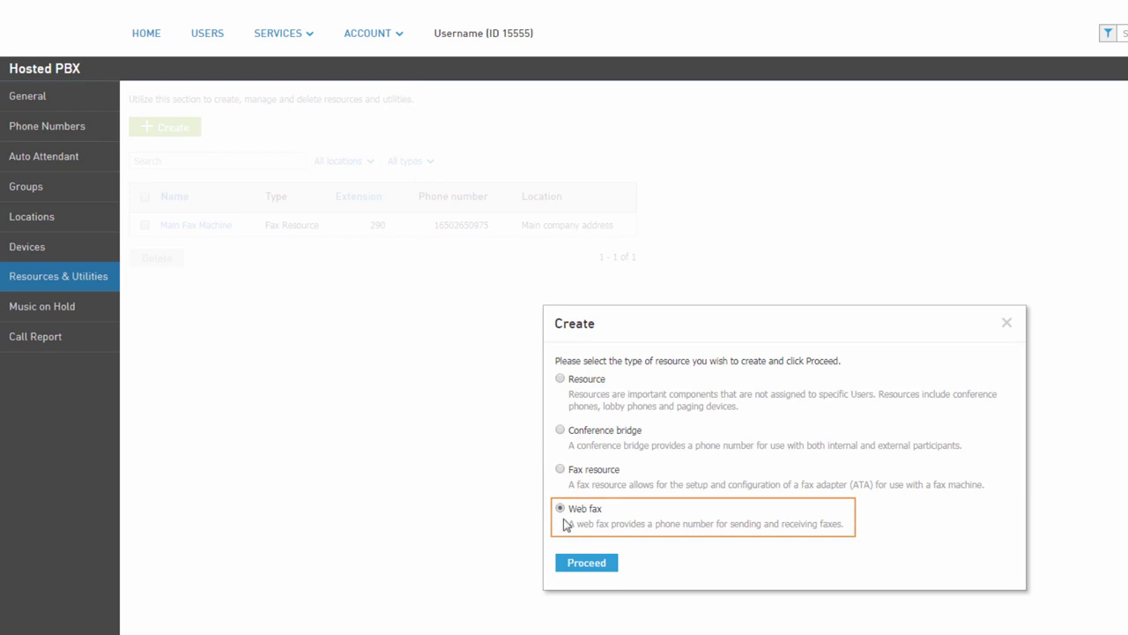
{"action": "left_click", "coordinate": [588, 565]}
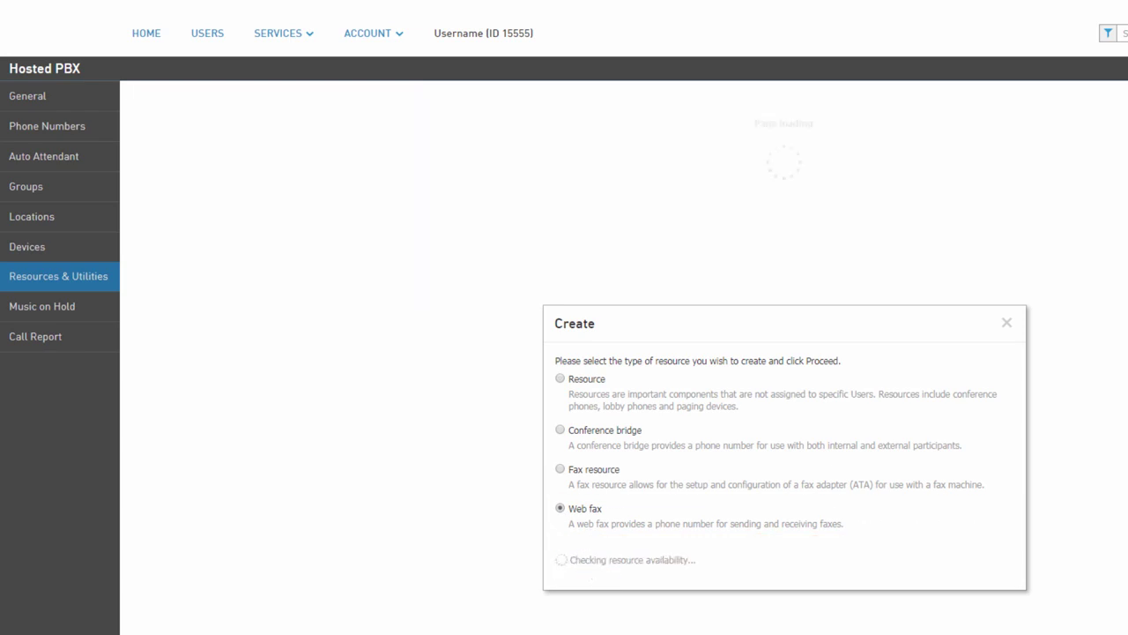
{"action": "type", "text": "AP Fax"}
{"action": "key", "text": "Tab"}
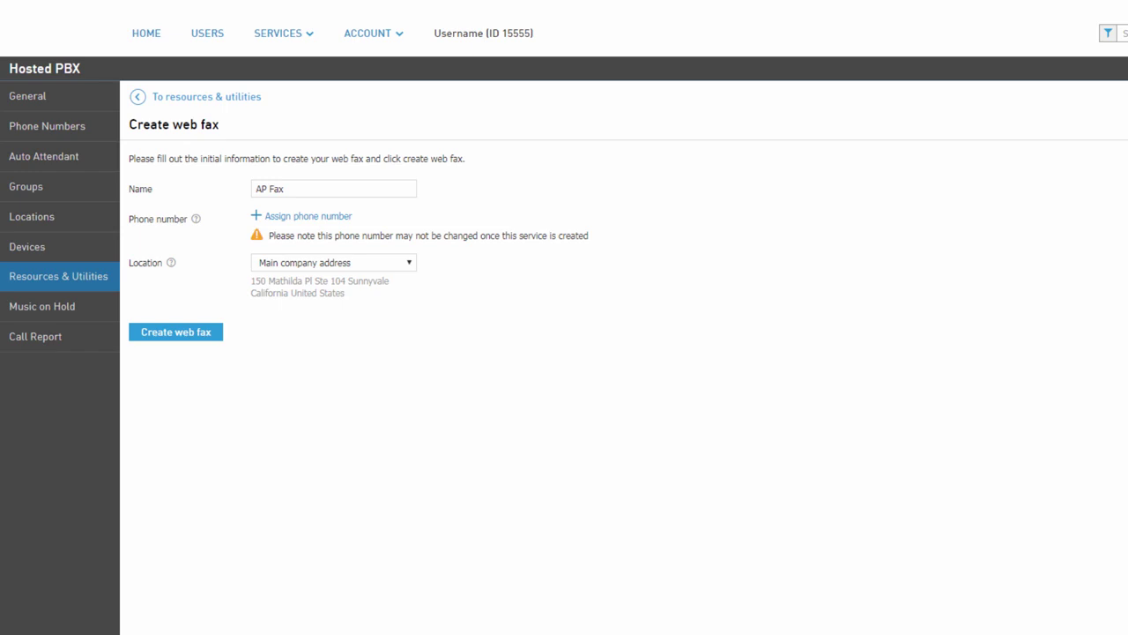
- Assign the first available phone number and East Coast Office location, then create the web fax
{"action": "left_click", "coordinate": [348, 217]}
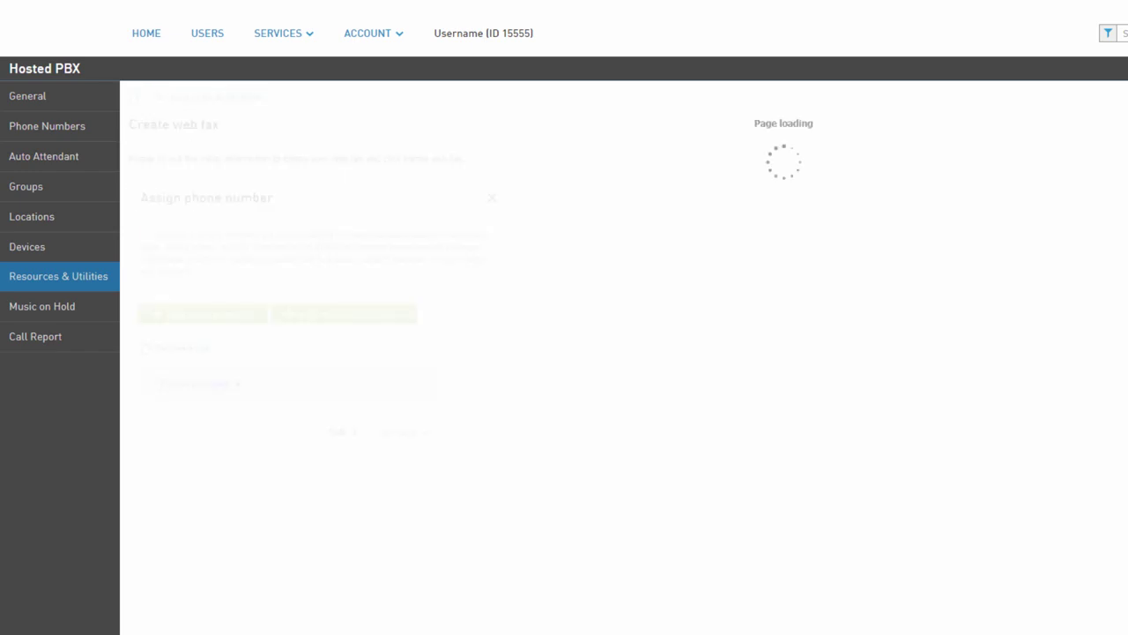
{"action": "left_click", "coordinate": [148, 412]}
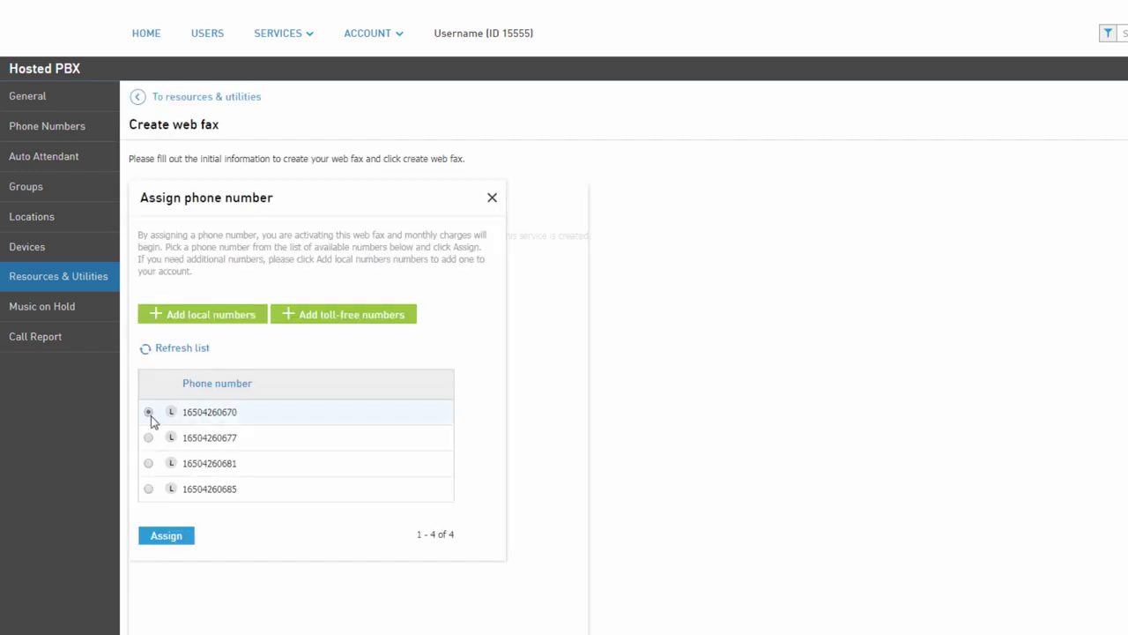
{"action": "left_click", "coordinate": [174, 538]}
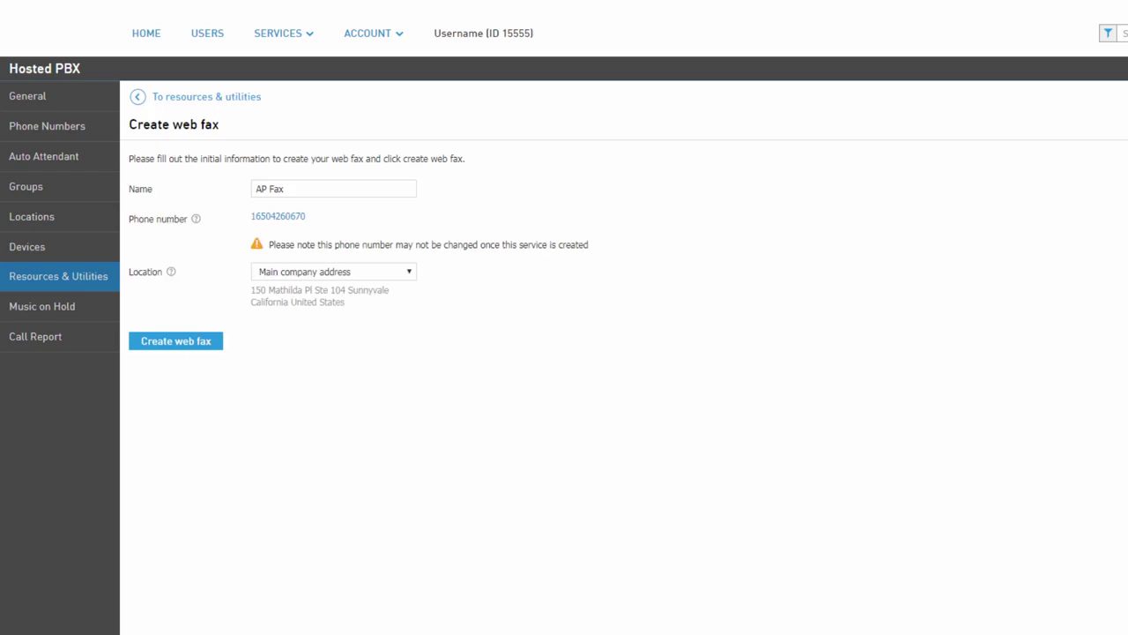
{"action": "left_click", "coordinate": [409, 275]}
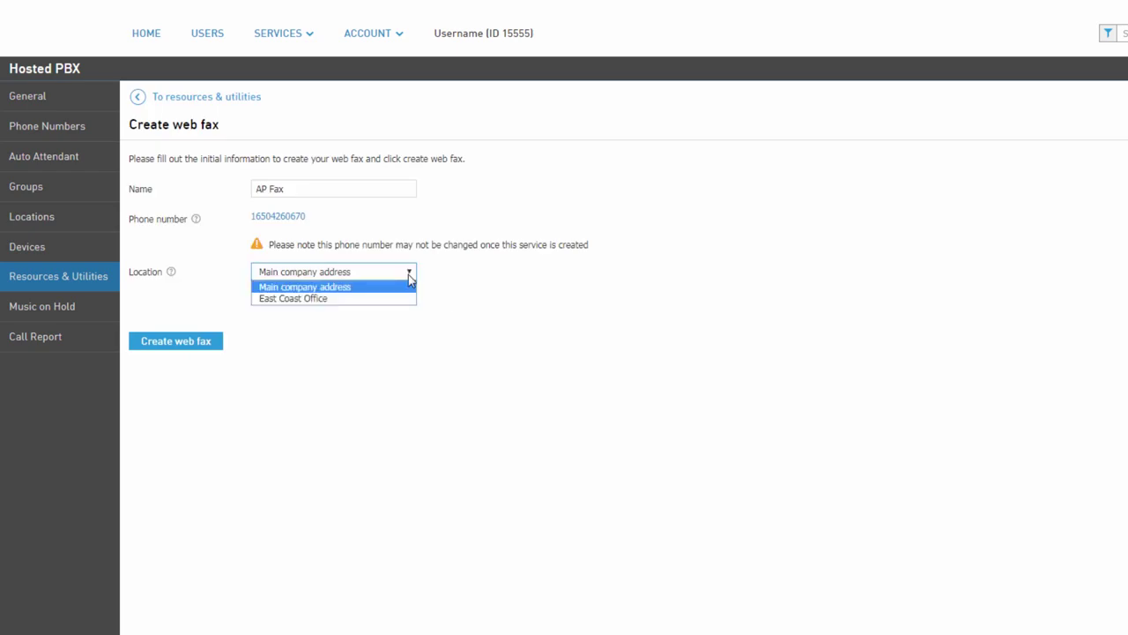
{"action": "left_click", "coordinate": [383, 298]}
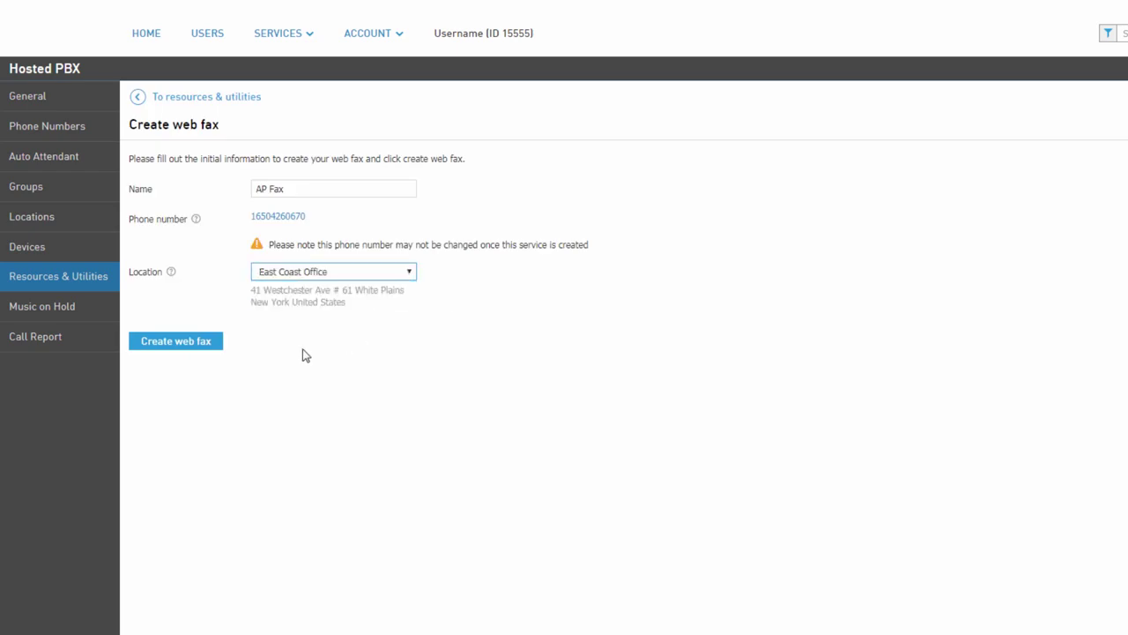
{"action": "left_click", "coordinate": [219, 351]}
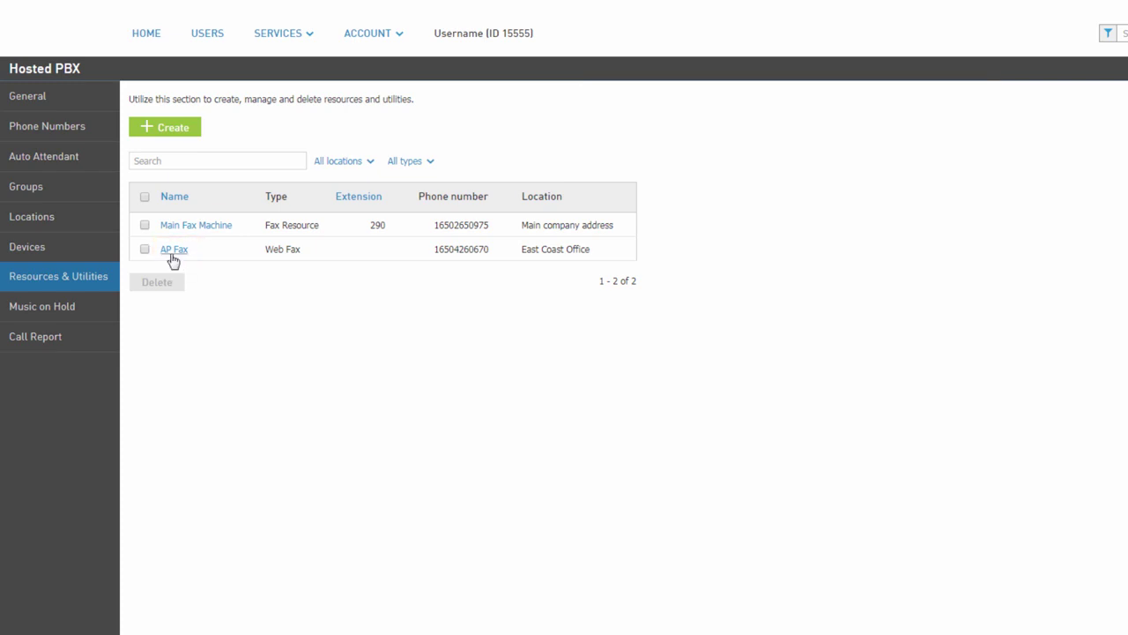
{"action": "left_click", "coordinate": [174, 251]}
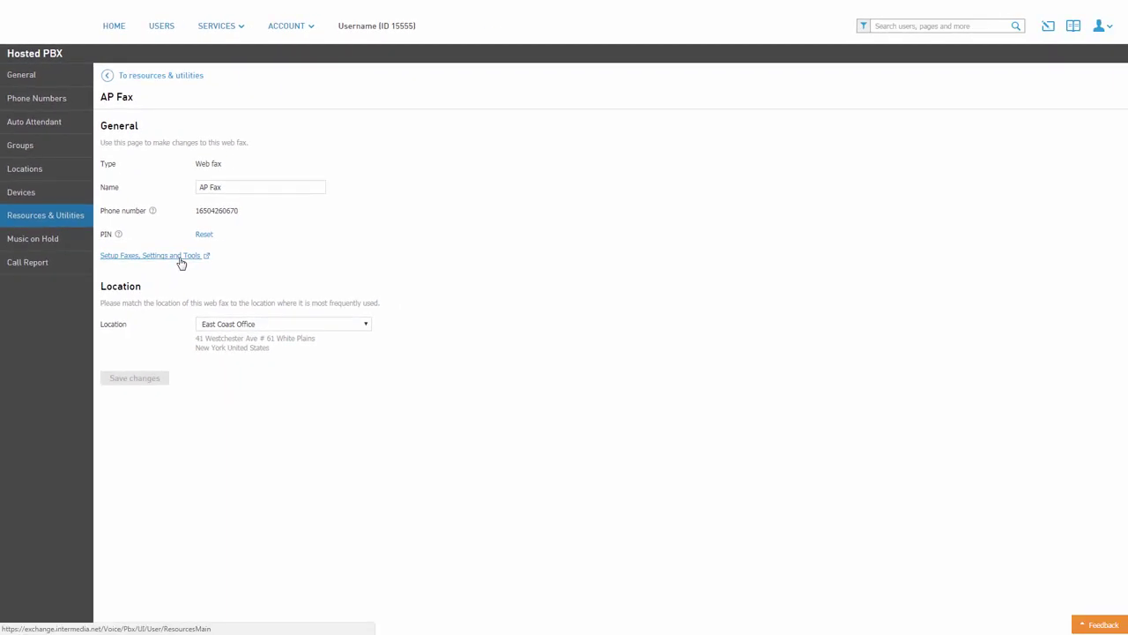
- Open AP Fax's Setup Faxes, Settings and Tools portal and go to its login form
{"action": "left_click", "coordinate": [181, 260]}
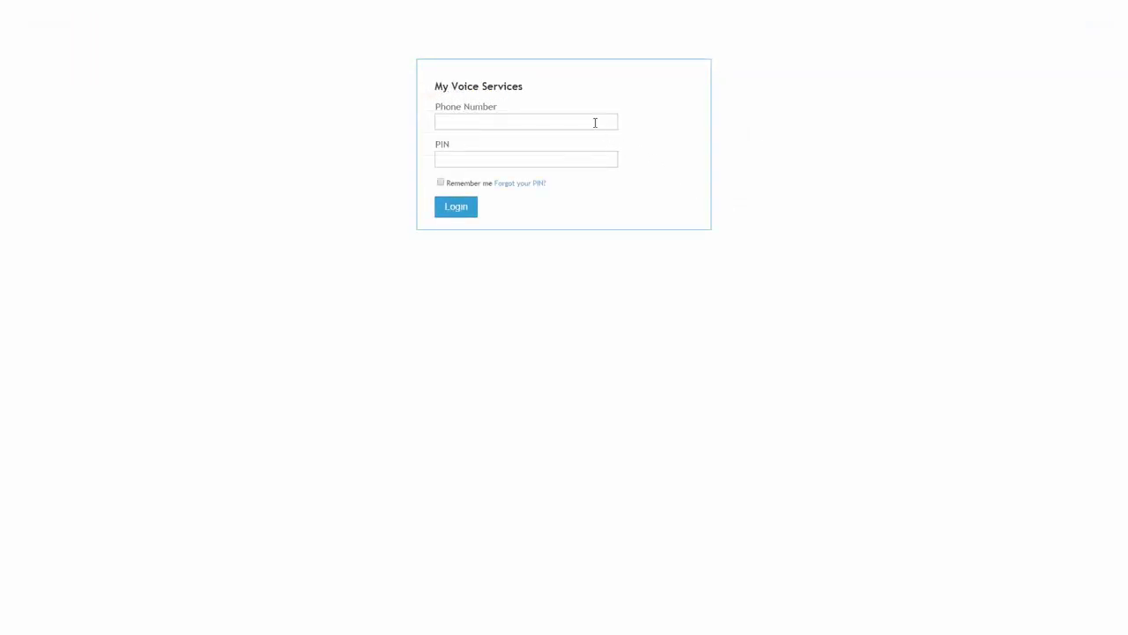
{"action": "left_click", "coordinate": [595, 122]}
- Log in to WebFax with the web fax's phone number and PIN
{"action": "type", "text": "••••••"}
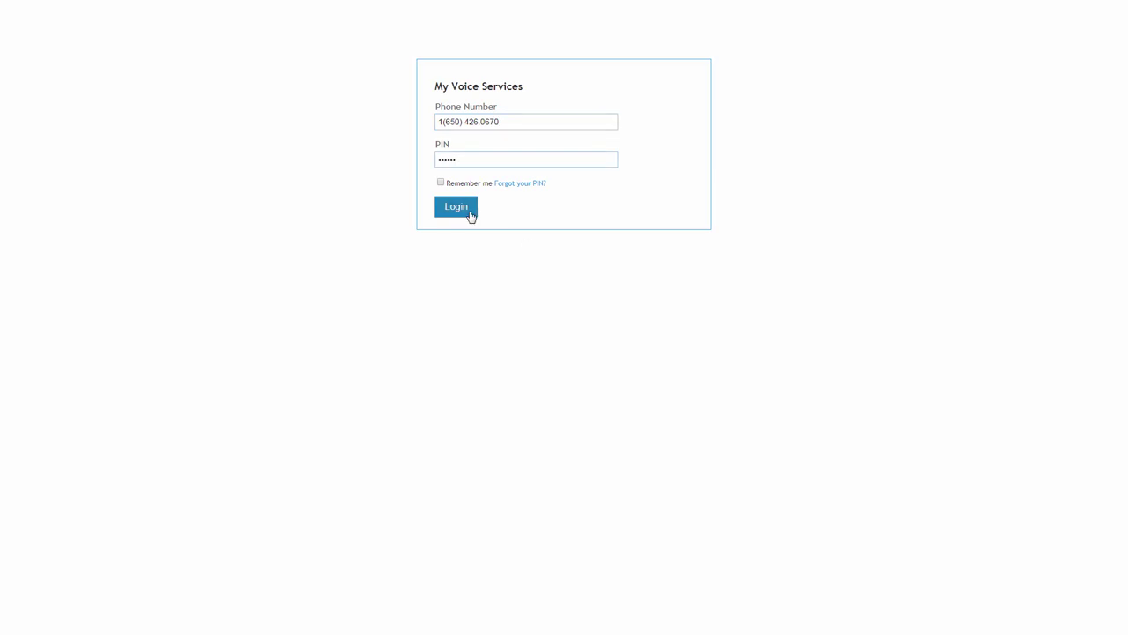
{"action": "left_click", "coordinate": [471, 216]}
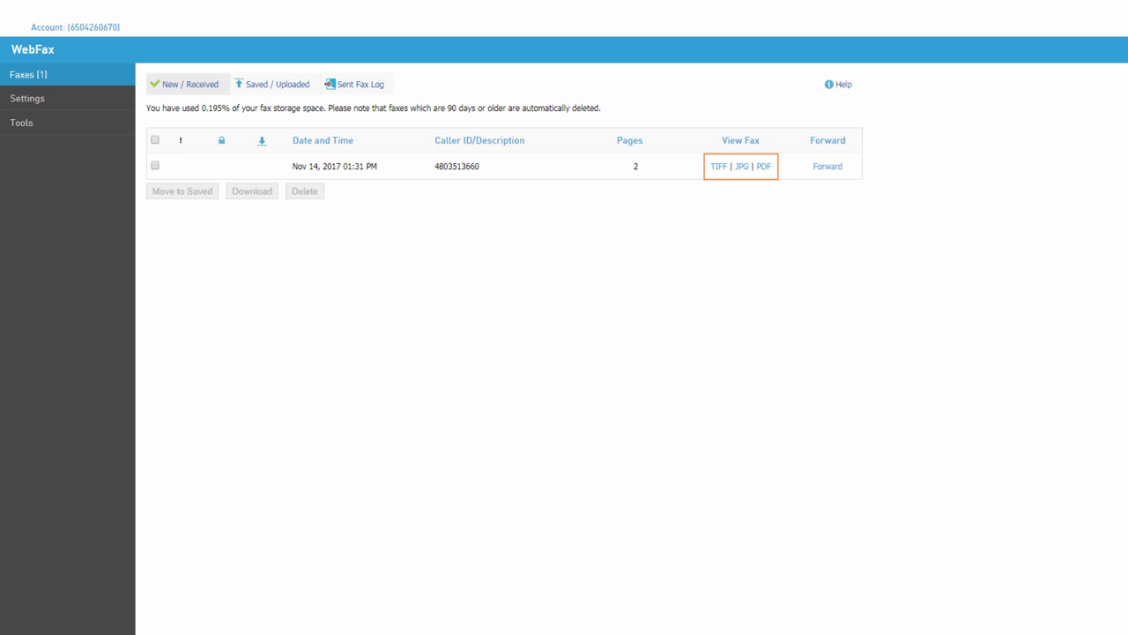
- View both pages of the Nov 14 received fax, then bring up its Forward form
{"action": "left_click", "coordinate": [745, 170]}
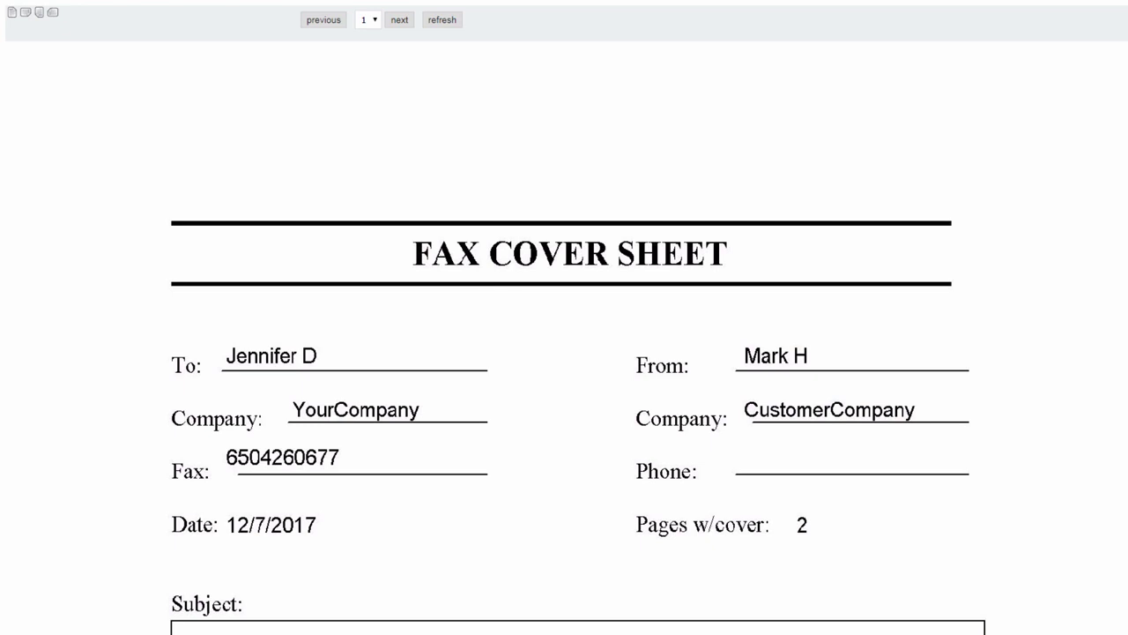
{"action": "left_click", "coordinate": [398, 21]}
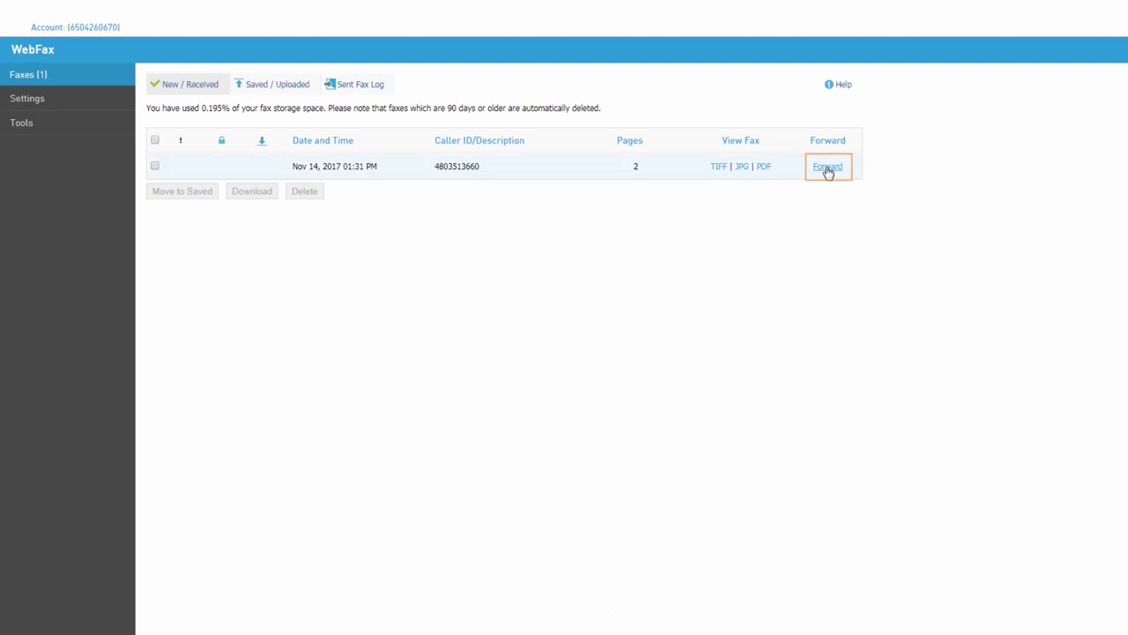
{"action": "left_click", "coordinate": [828, 167]}
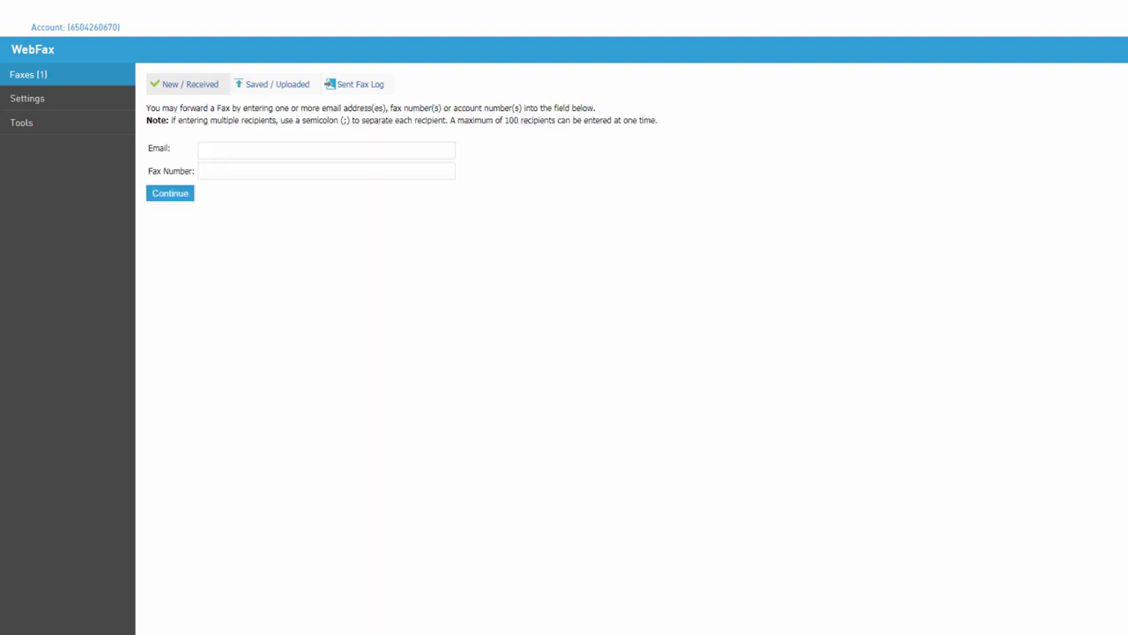
- Enter a colleague's e-mail as the forward recipient, then return to New / Received
{"action": "left_click", "coordinate": [326, 150]}
{"action": "type", "text": "JohnR@yourcompany.com"}
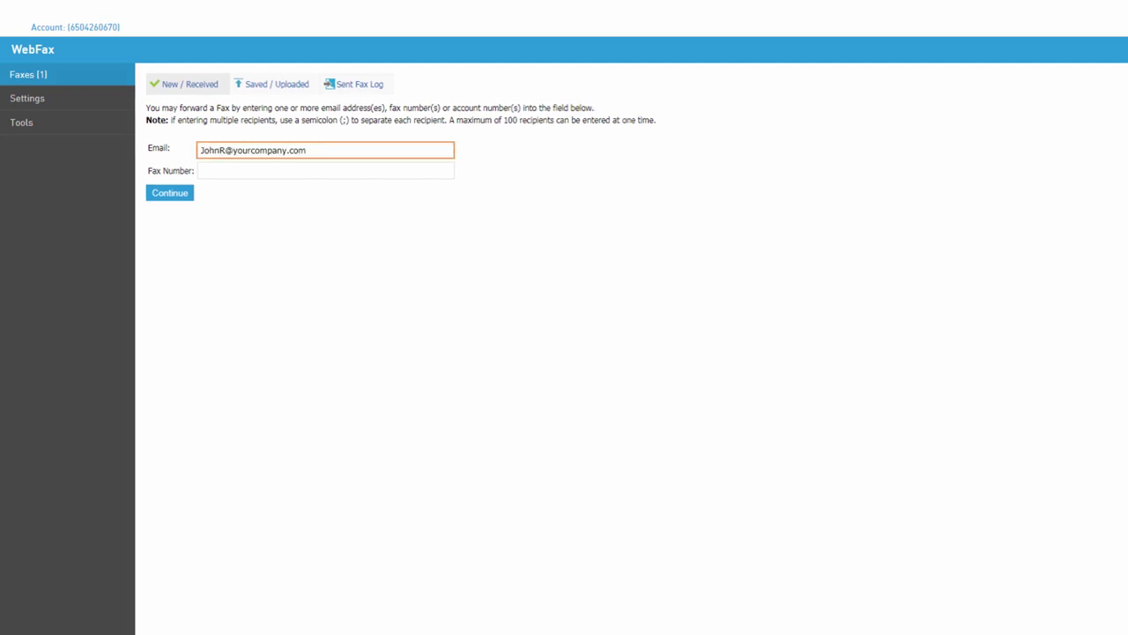
{"action": "key", "text": "Return"}
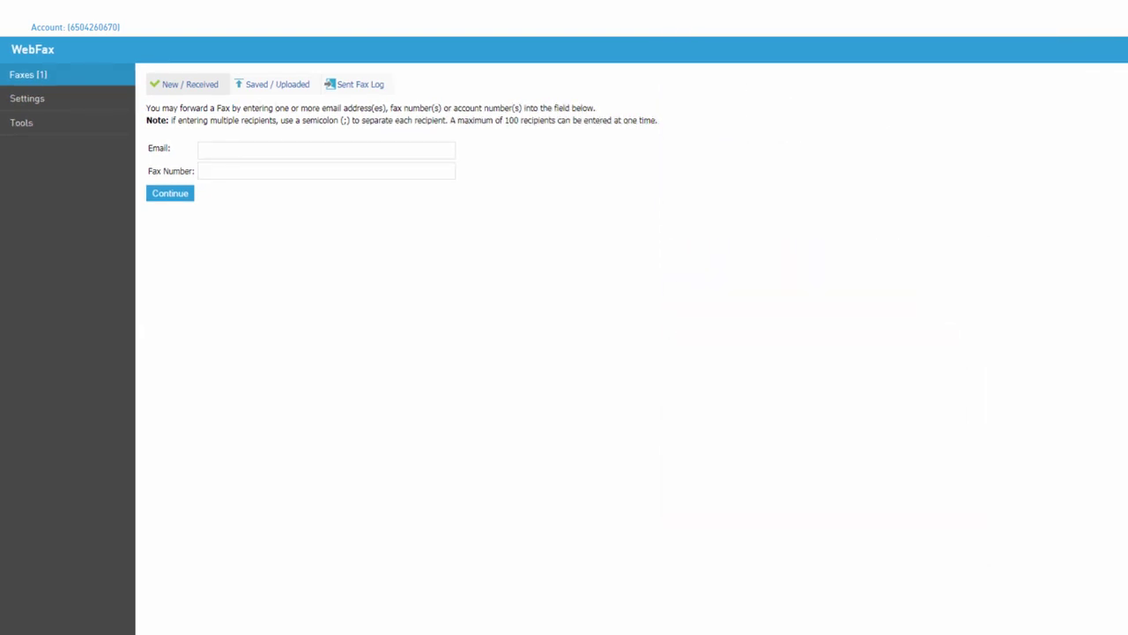
{"action": "left_click", "coordinate": [208, 90]}
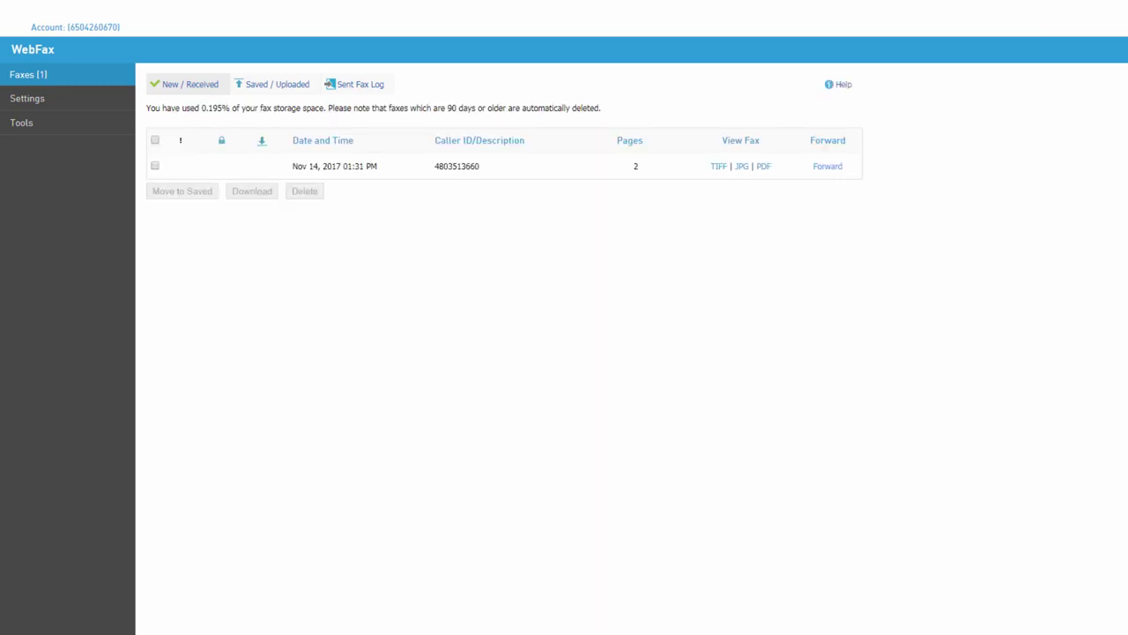
- Select the received fax and switch to the Saved / Uploaded faxes list
{"action": "left_click", "coordinate": [155, 167]}
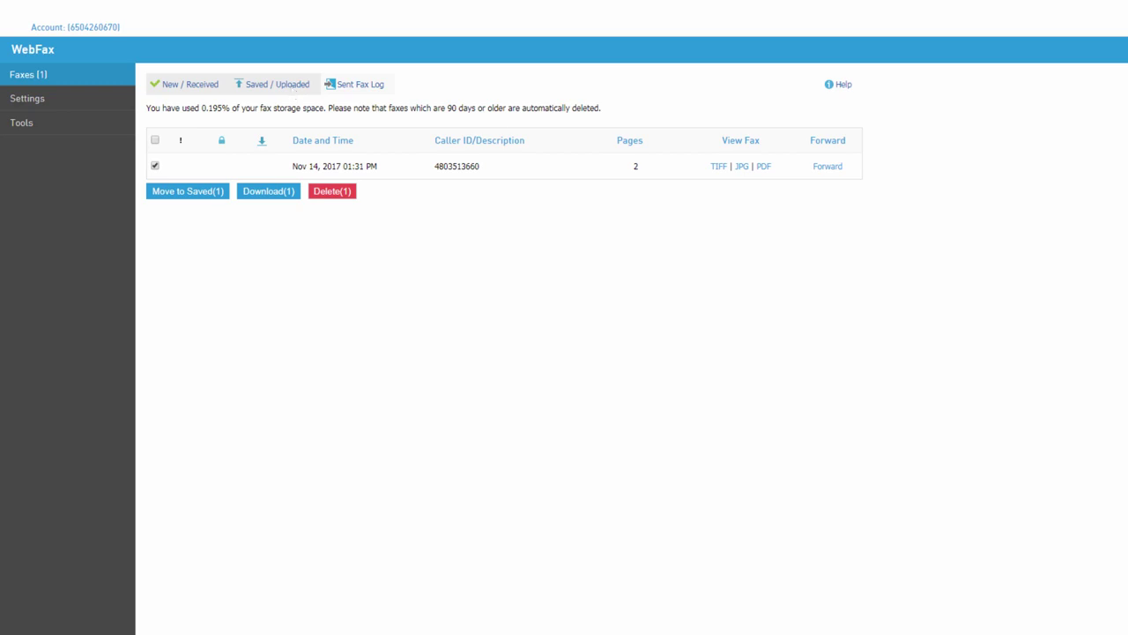
{"action": "left_click", "coordinate": [291, 85]}
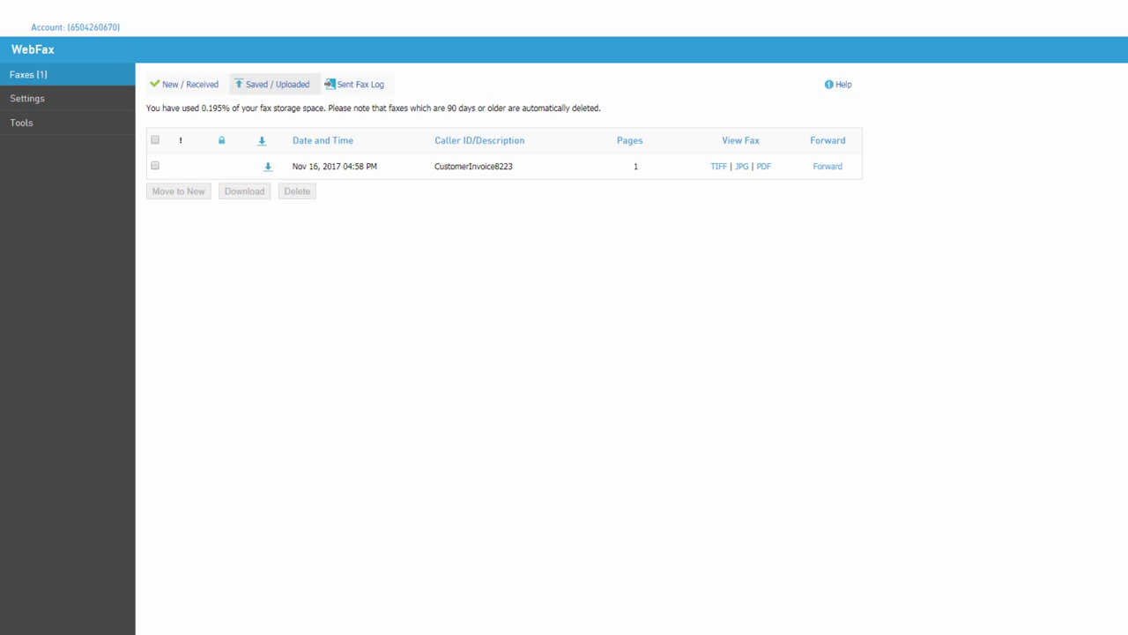
- Select the saved invoice fax and check the Sent Fax Log's two Nov 16 deliveries
{"action": "left_click", "coordinate": [155, 166]}
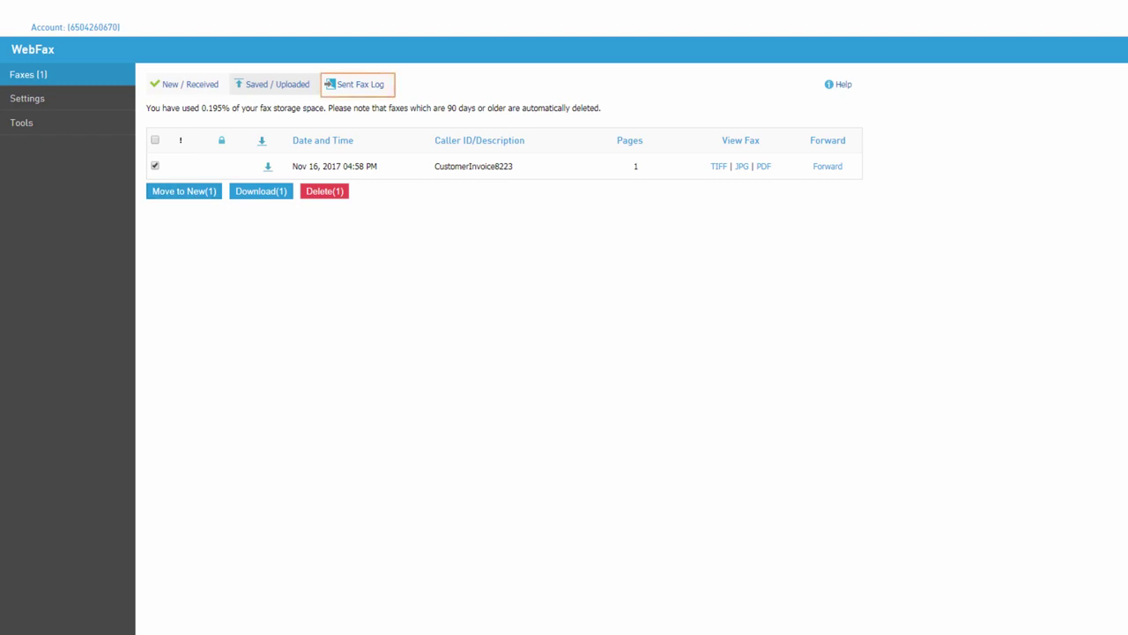
{"action": "left_click", "coordinate": [381, 86]}
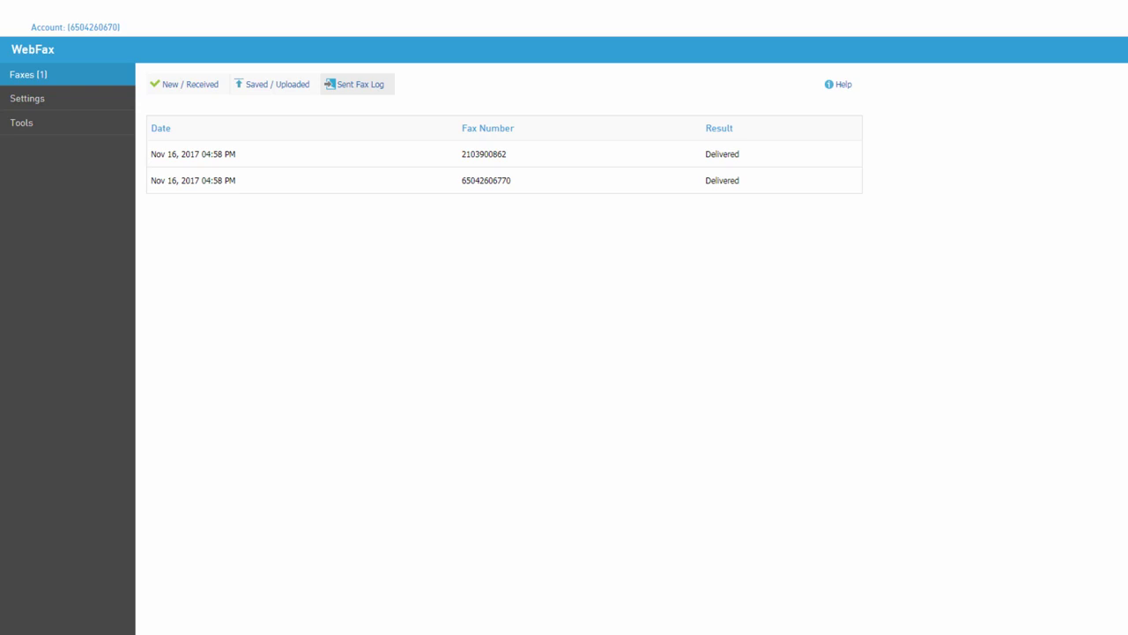
{"action": "left_click", "coordinate": [26, 98]}
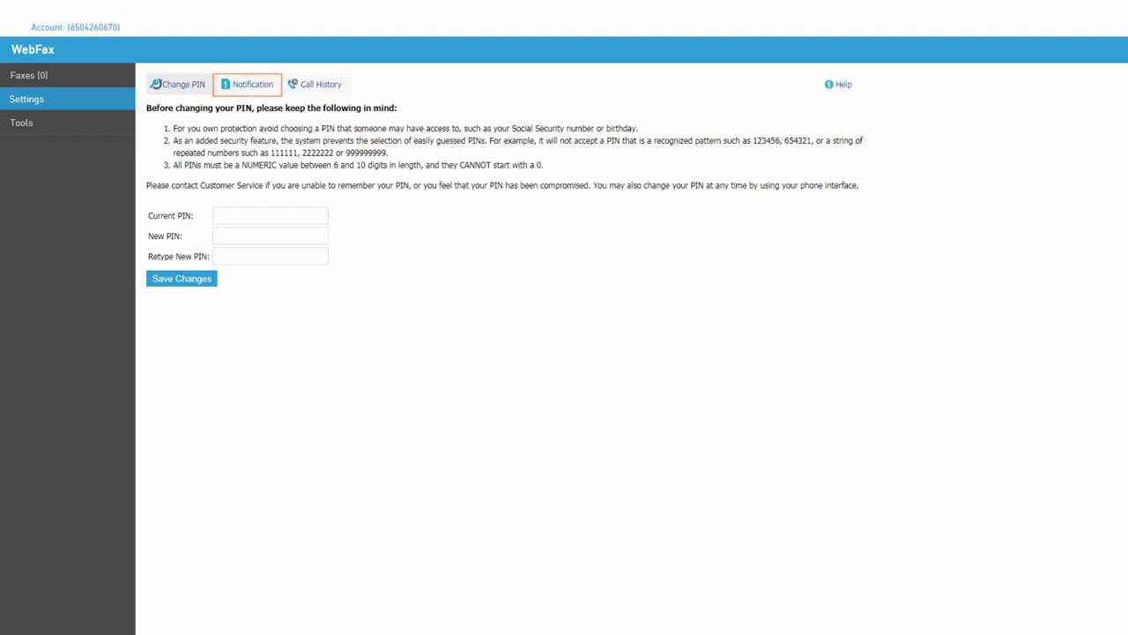
- Switch to the Notification settings tab and focus the alert e-mail field
{"action": "left_click", "coordinate": [254, 86]}
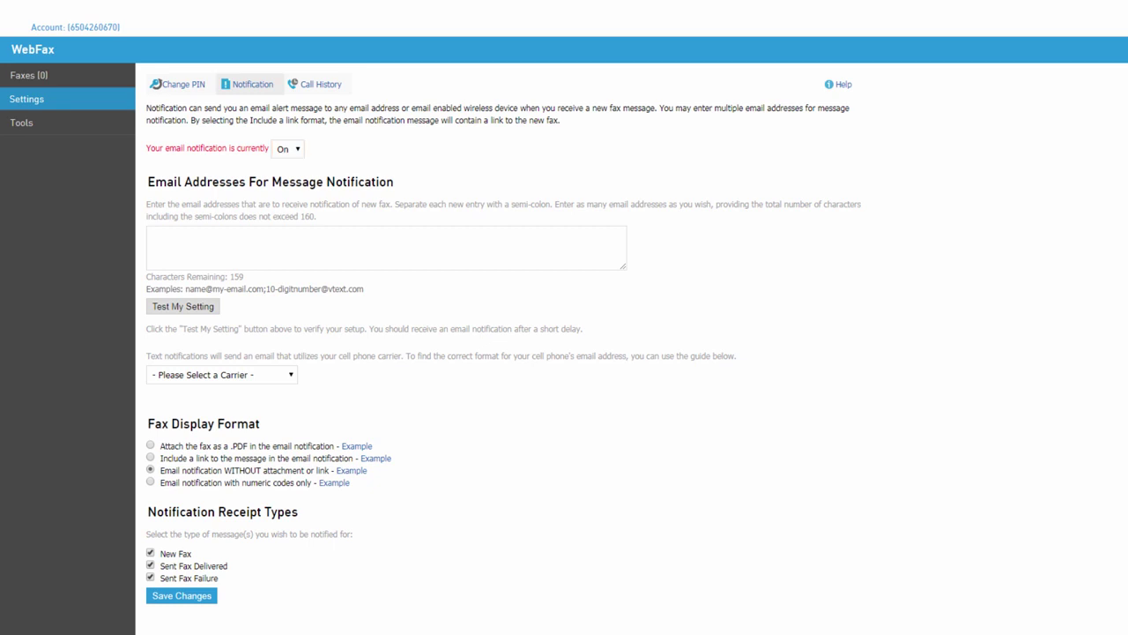
{"action": "left_click", "coordinate": [522, 248]}
- Add a notification e-mail, choose Verizon as carrier, attach faxes as .PDF, and save changes
{"action": "type", "text": "JenniferD@yourcompany.com"}
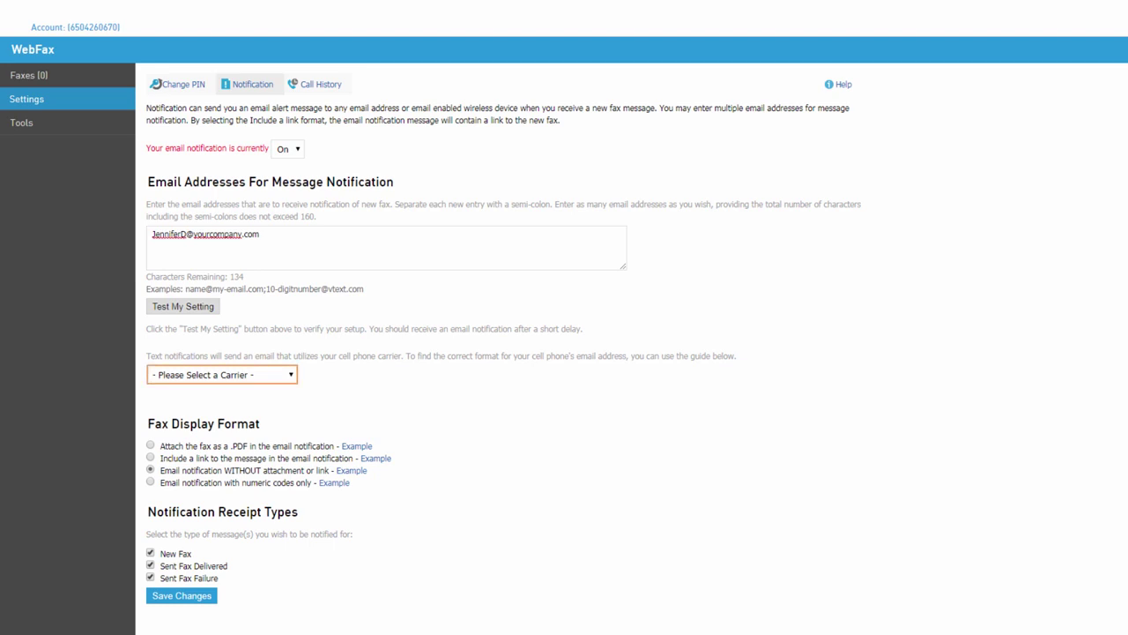
{"action": "left_click", "coordinate": [292, 375]}
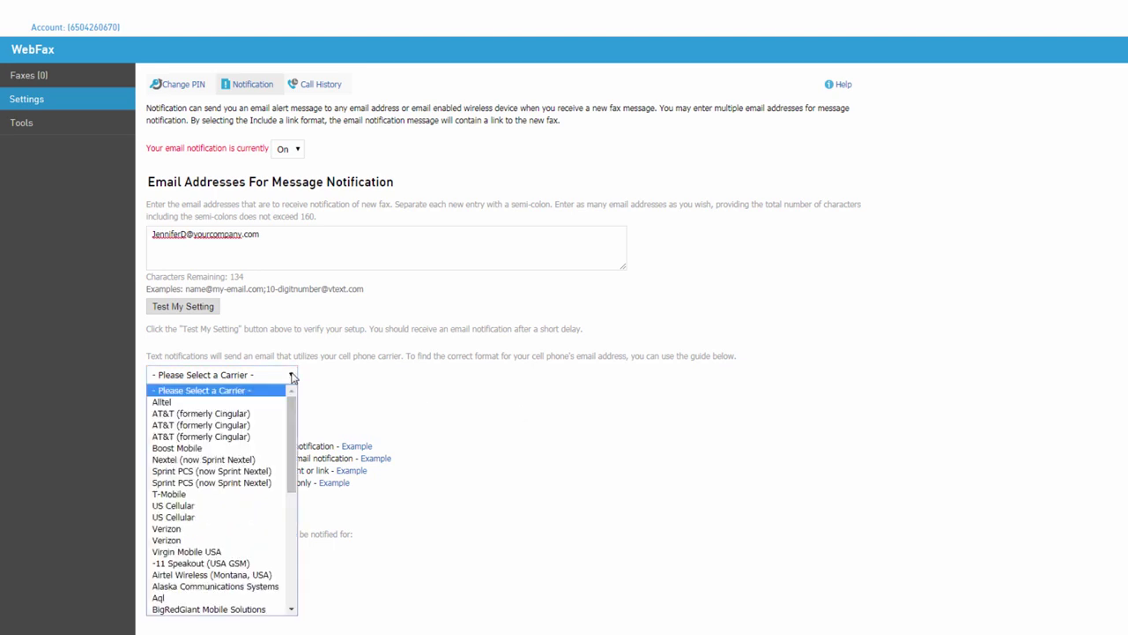
{"action": "left_click", "coordinate": [256, 533]}
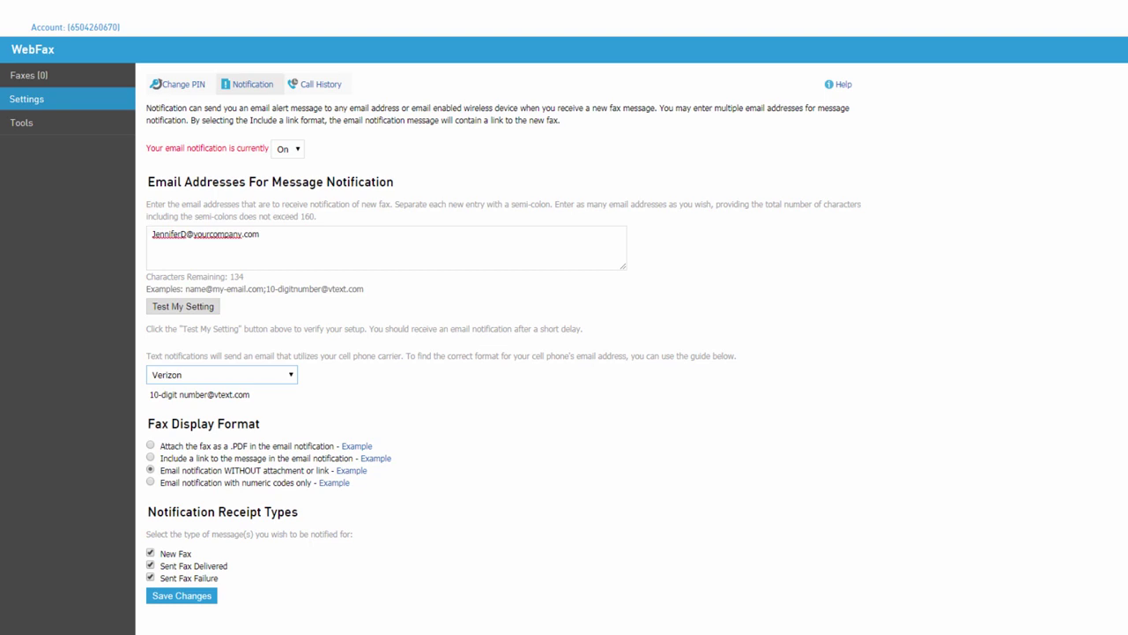
{"action": "left_click", "coordinate": [151, 446]}
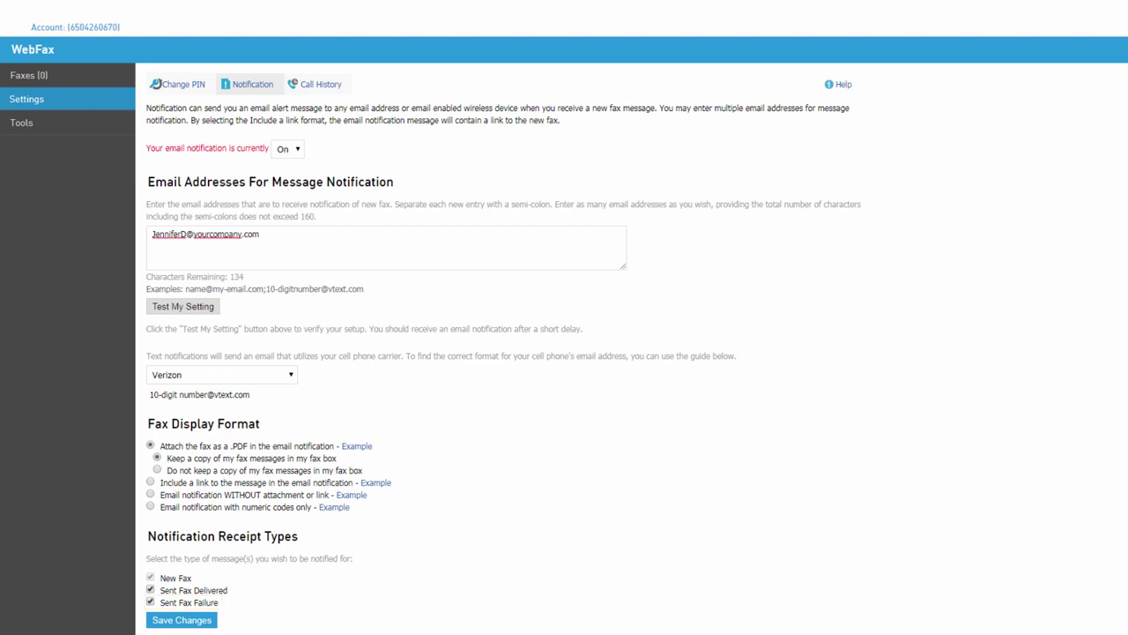
{"action": "left_click", "coordinate": [205, 622]}
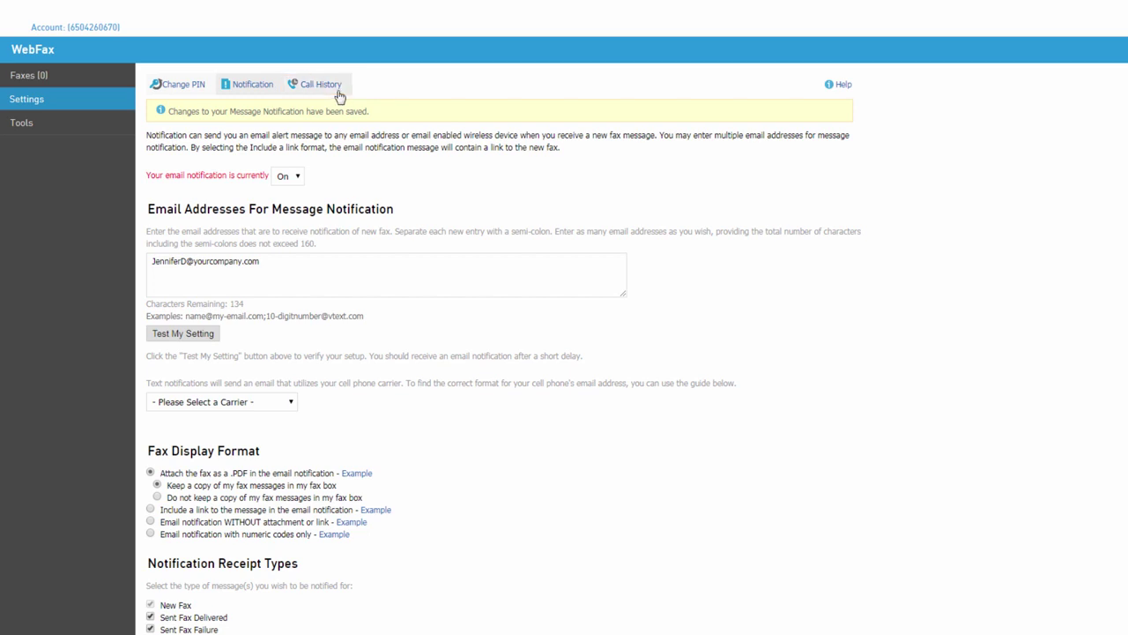
{"action": "left_click", "coordinate": [339, 91]}
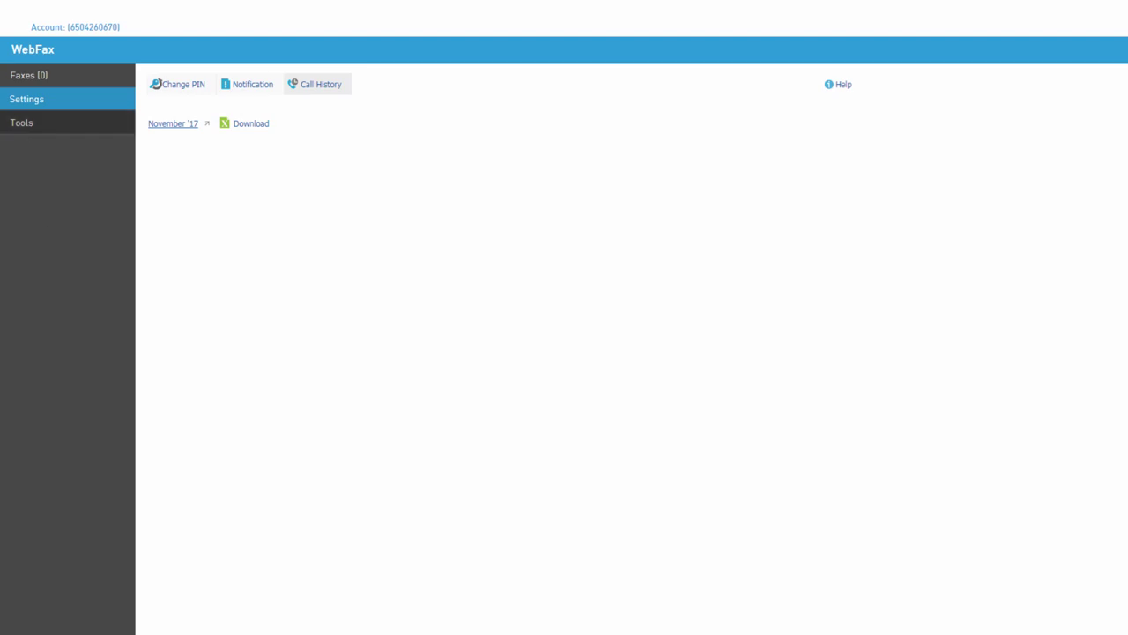
- Open the WebFax Tools page offering the Alterna Tiff Plug-in, Adobe Reader and Fax Upload Application
{"action": "left_click", "coordinate": [22, 124]}
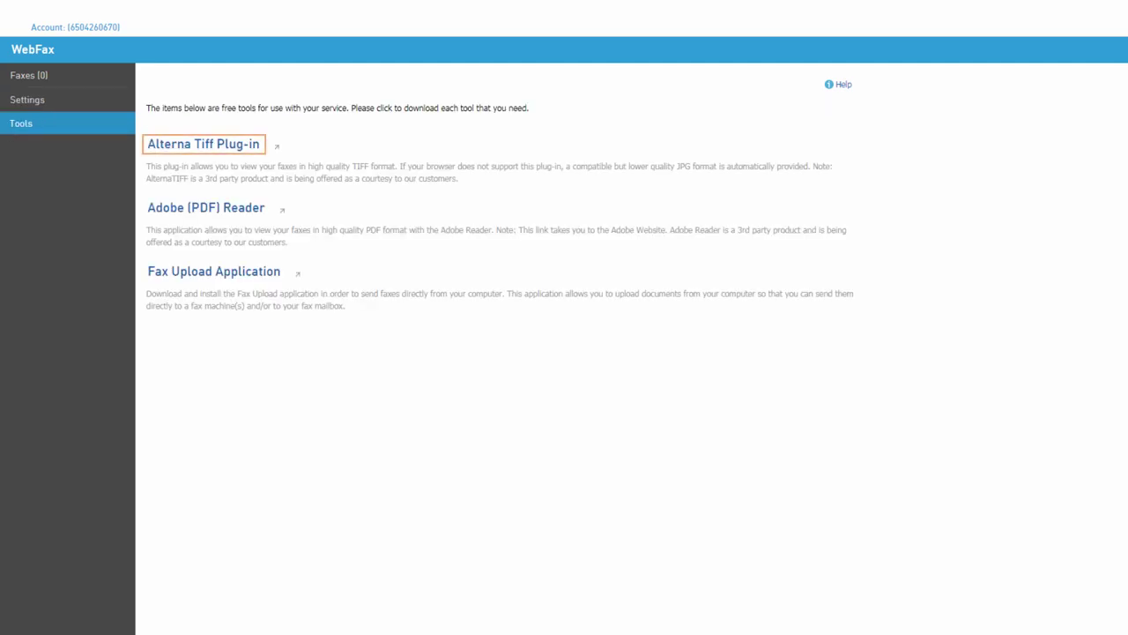